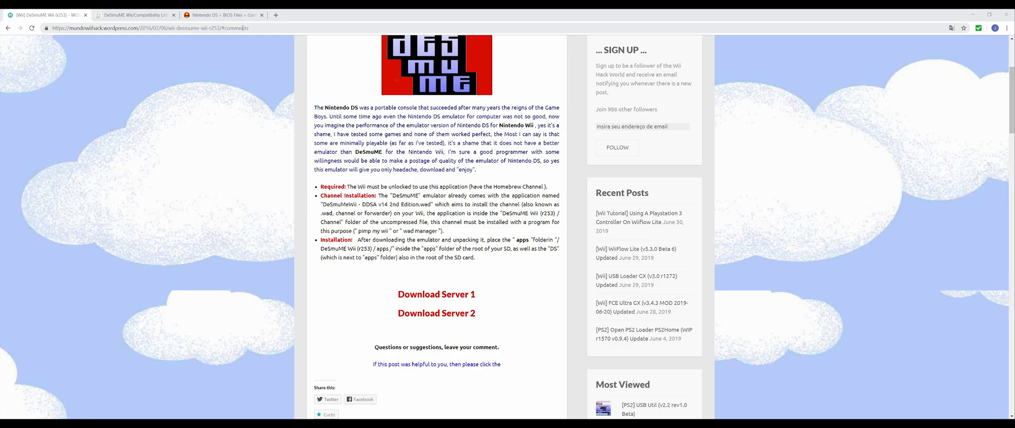
- Download the DeSmuME Wii (r253) archive from Download Server 1 in the blog post
{"action": "scroll", "coordinate": [379, 119], "scroll_direction": "up", "scroll_amount": 3}
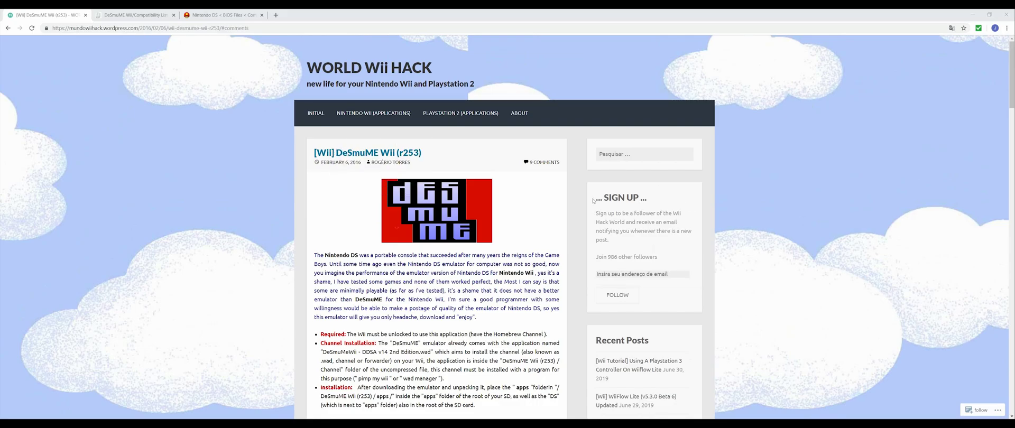
{"action": "scroll", "coordinate": [461, 214], "scroll_direction": "down", "scroll_amount": 3}
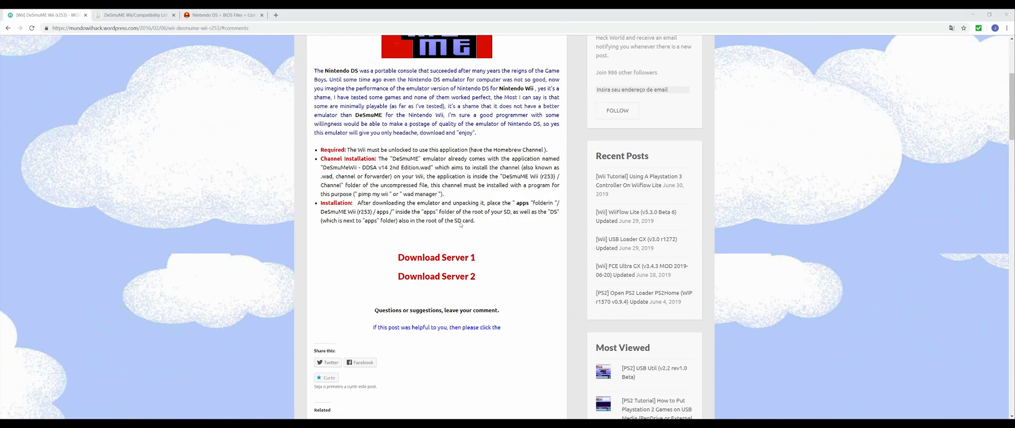
{"action": "left_click", "coordinate": [443, 259]}
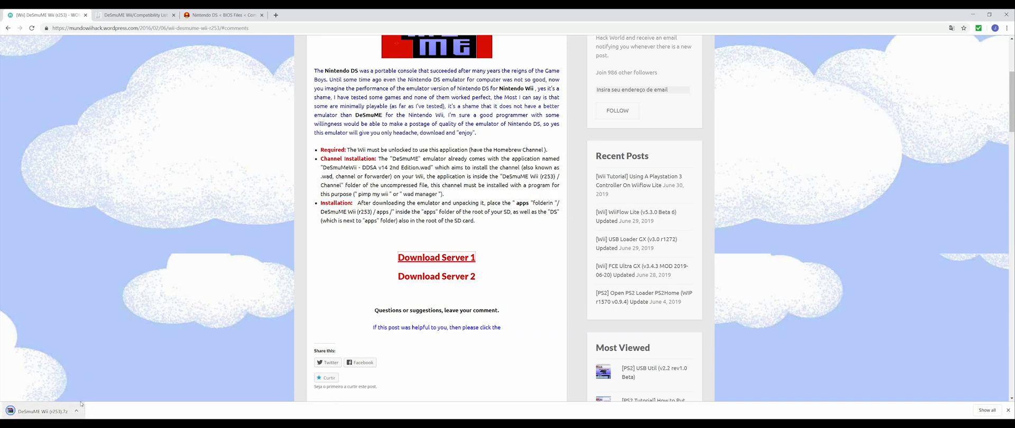
- Show the downloaded archive in its folder and extract it to its own DeSmuME Wii (r253) folder
{"action": "left_click", "coordinate": [76, 411]}
{"action": "left_click", "coordinate": [97, 386]}
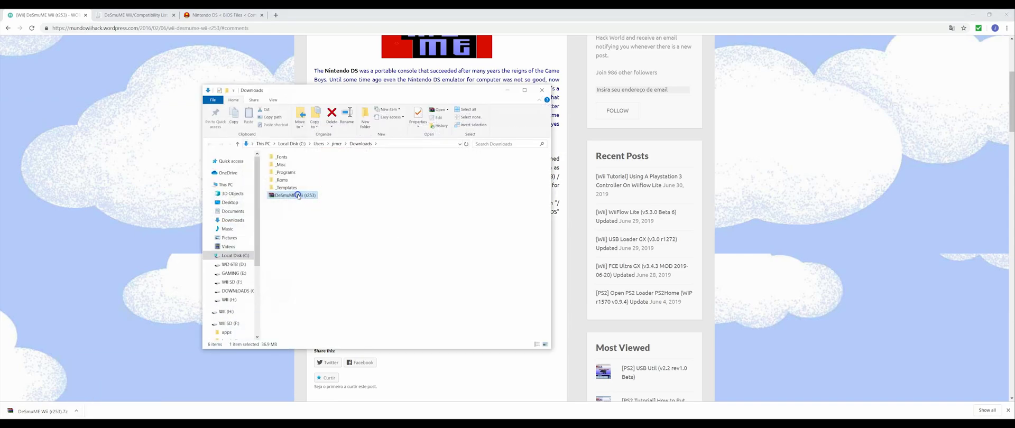
{"action": "right_click", "coordinate": [299, 195]}
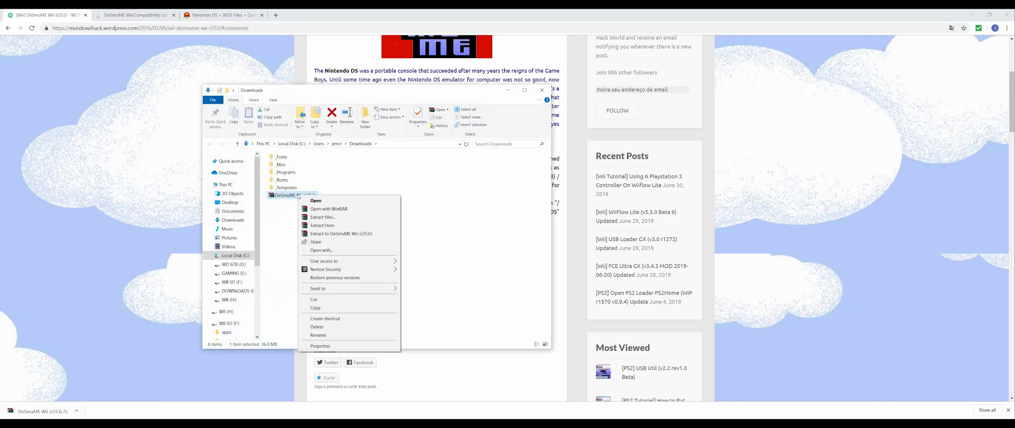
{"action": "left_click", "coordinate": [359, 234]}
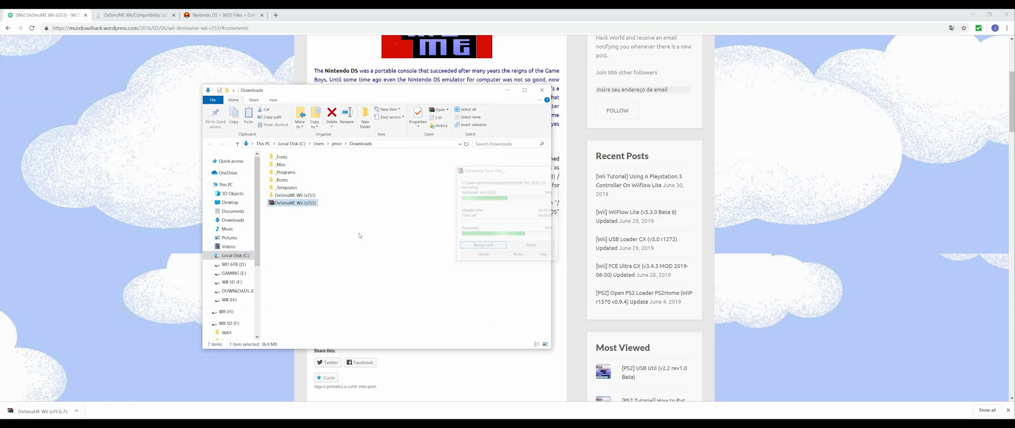
- Copy the apps and DS folders from the extracted DeSmuME Wii (r253) folder to the root of the WII SD (F:) card
{"action": "double_click", "coordinate": [302, 195]}
{"action": "double_click", "coordinate": [294, 157]}
{"action": "key", "text": "super+Up"}
{"action": "left_click", "coordinate": [77, 79]}
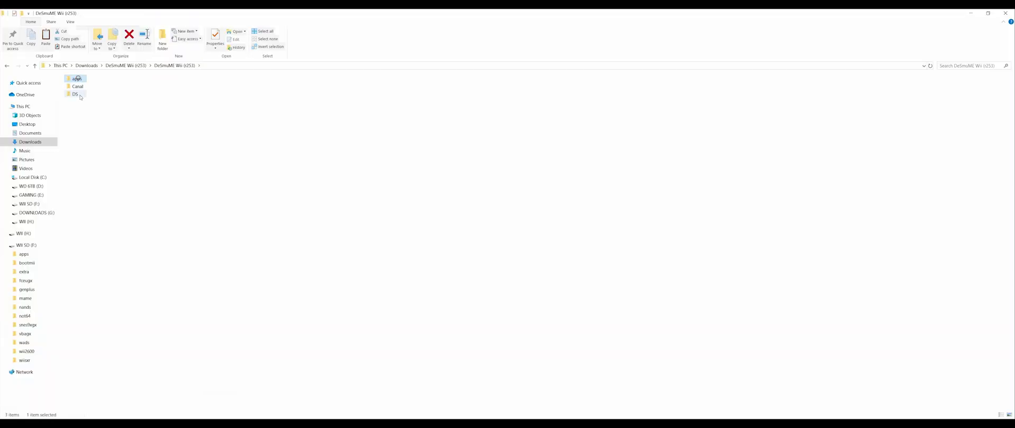
{"action": "left_click", "coordinate": [76, 94], "text": "ctrl"}
{"action": "right_click", "coordinate": [77, 94]}
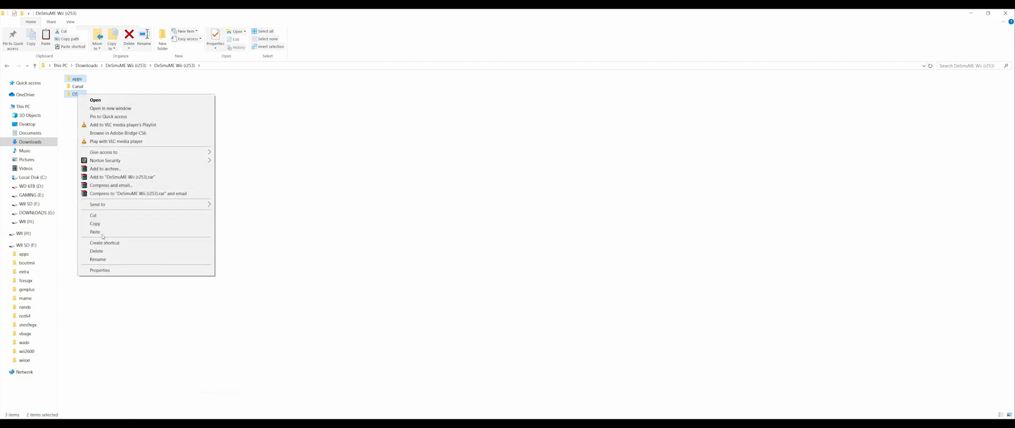
{"action": "left_click", "coordinate": [100, 224]}
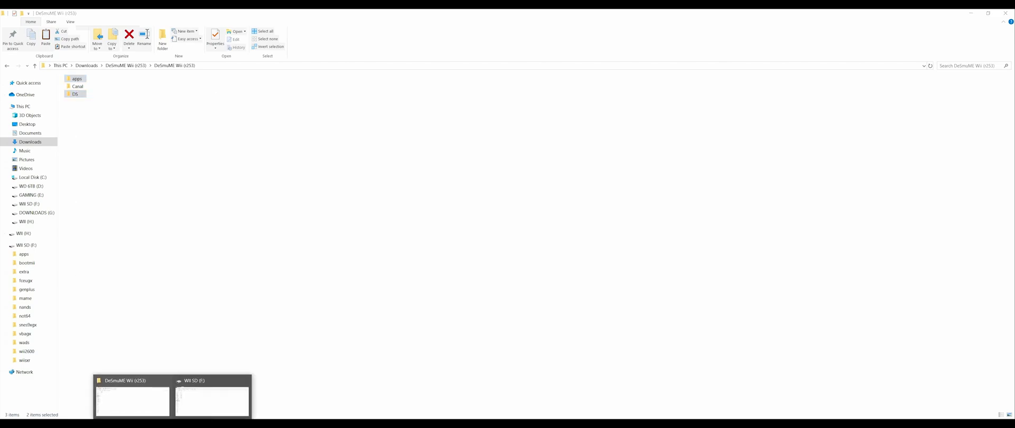
{"action": "left_click", "coordinate": [198, 394]}
{"action": "right_click", "coordinate": [133, 104]}
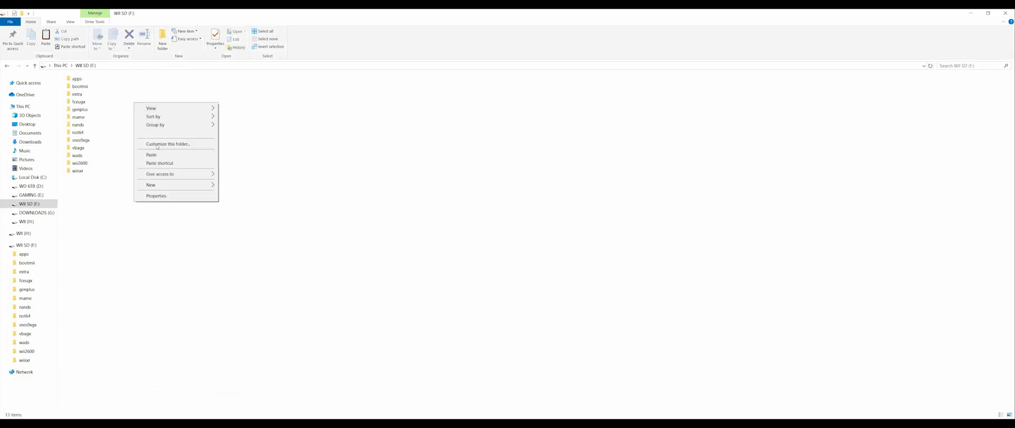
{"action": "left_click", "coordinate": [154, 155]}
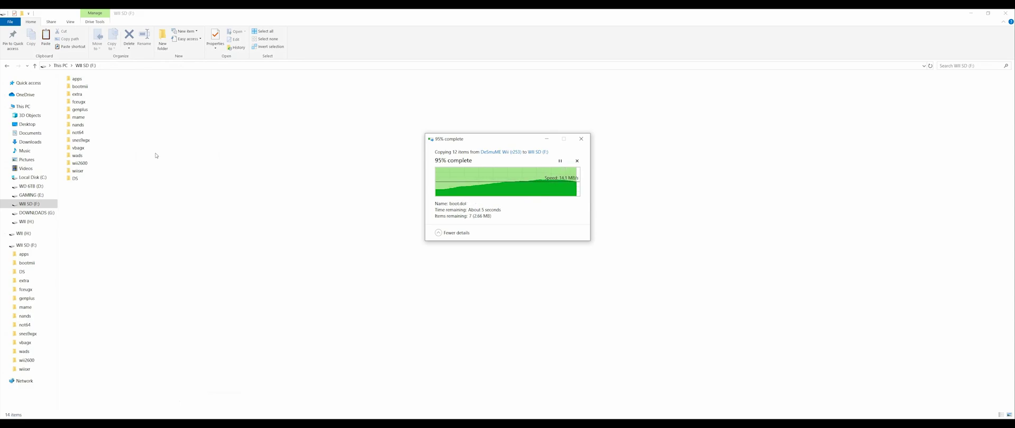
- Check the copied DeSmuMEWii app folder and the BIOS and ROMS subfolders of DS on the SD card
{"action": "double_click", "coordinate": [77, 79]}
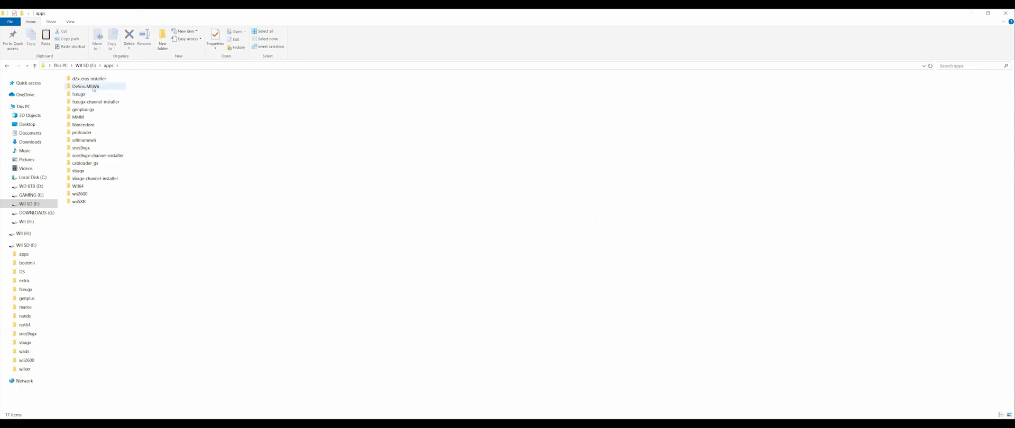
{"action": "double_click", "coordinate": [88, 87]}
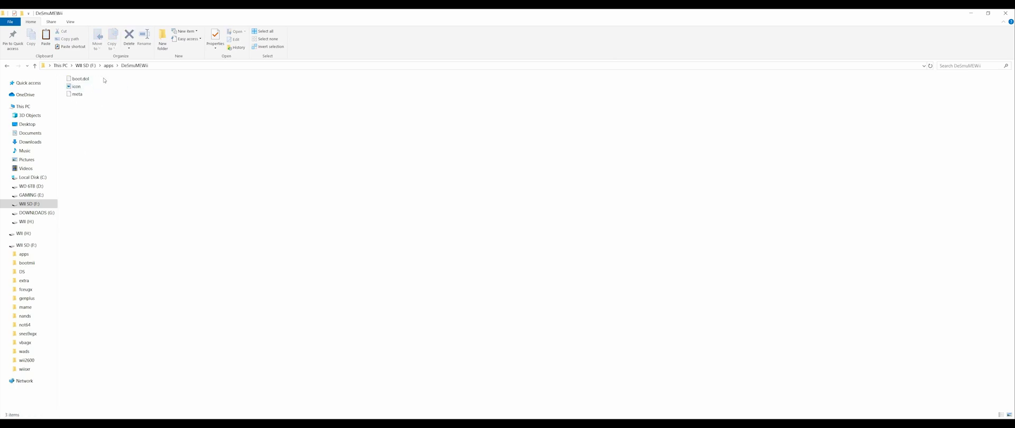
{"action": "left_click", "coordinate": [84, 66]}
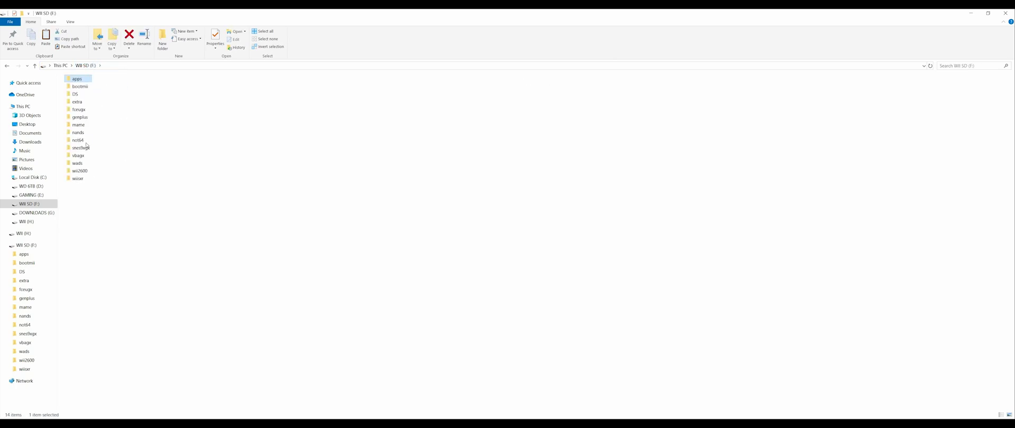
{"action": "double_click", "coordinate": [75, 94]}
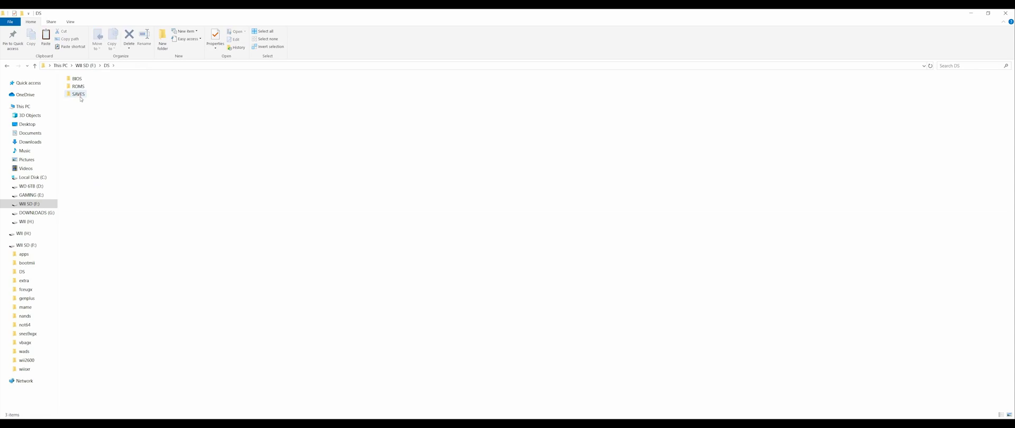
{"action": "double_click", "coordinate": [77, 78]}
{"action": "left_click", "coordinate": [8, 67]}
{"action": "double_click", "coordinate": [79, 86]}
{"action": "left_click", "coordinate": [106, 65]}
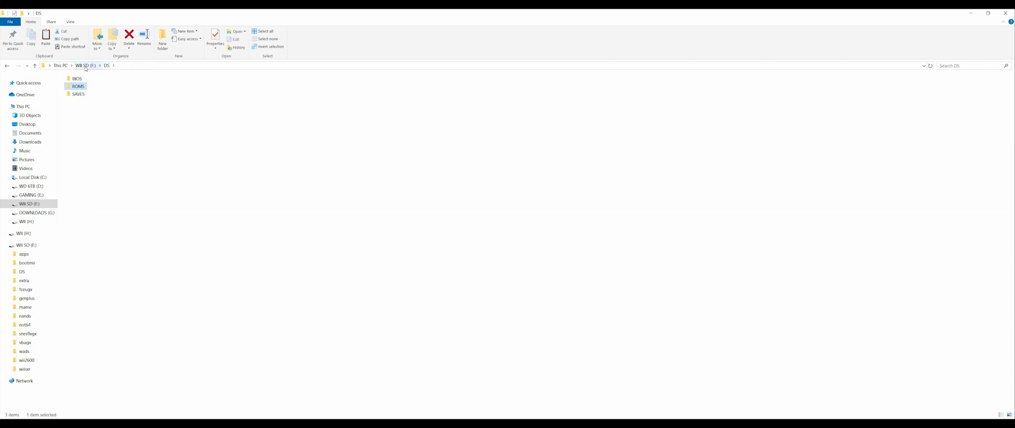
{"action": "left_click", "coordinate": [85, 67]}
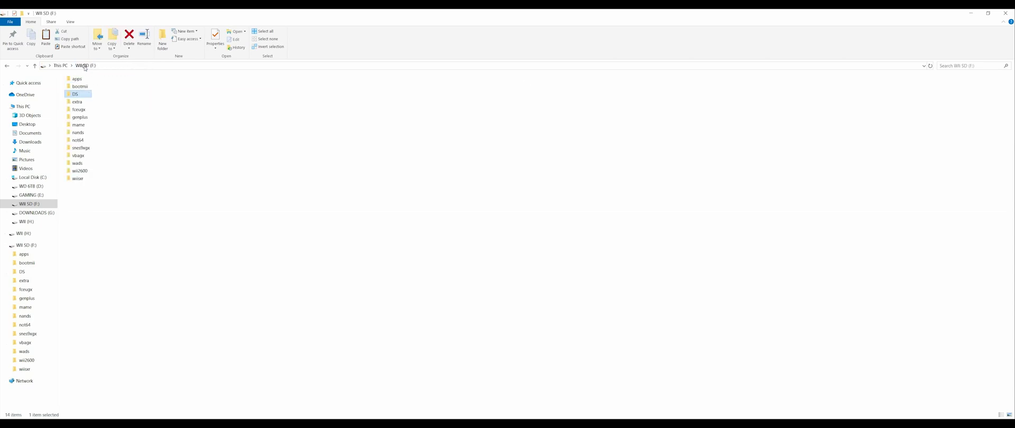
- Copy DeSmuMeWii - DDSA v14 2nd Edition.wad from the extracted Canal folder to wads\channels on the SD card
{"action": "double_click", "coordinate": [78, 163]}
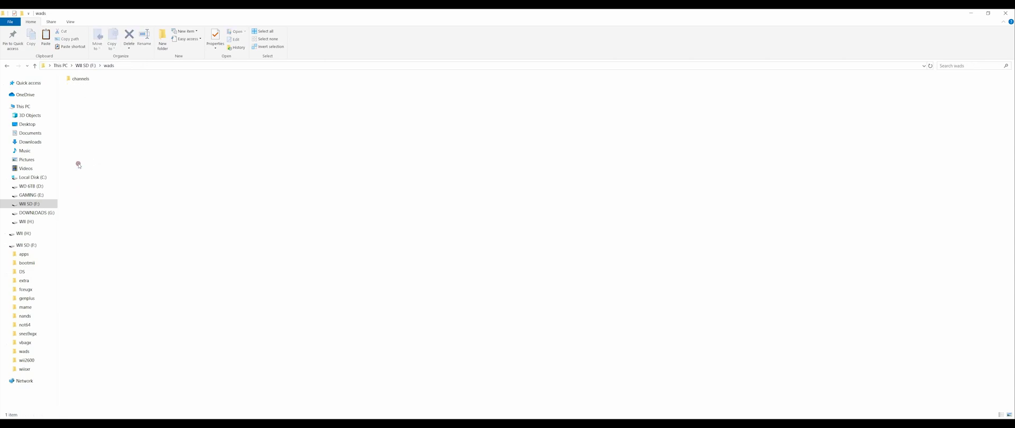
{"action": "double_click", "coordinate": [79, 79]}
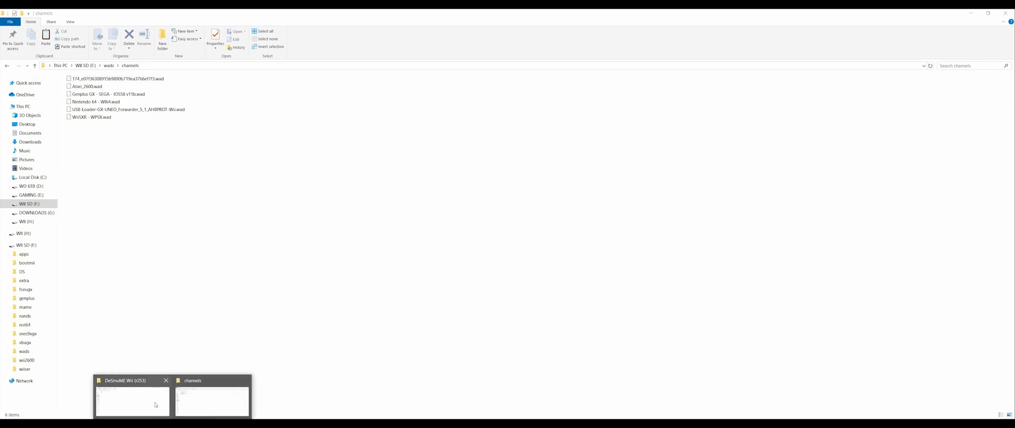
{"action": "left_click", "coordinate": [154, 404]}
{"action": "double_click", "coordinate": [77, 87]}
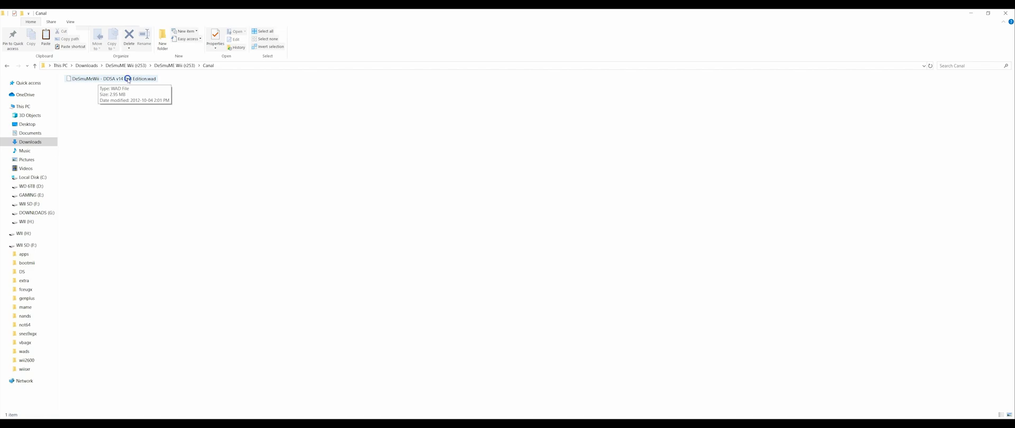
{"action": "right_click", "coordinate": [128, 79]}
{"action": "left_click", "coordinate": [148, 184]}
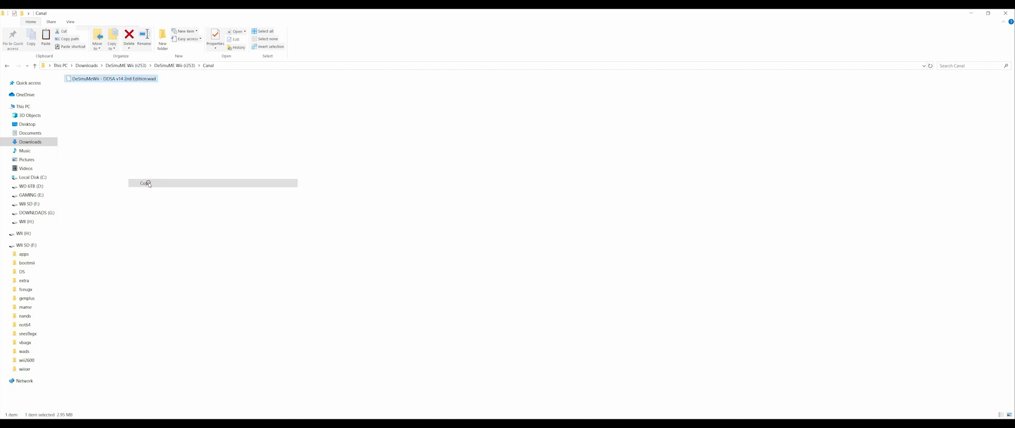
{"action": "left_click", "coordinate": [173, 425]}
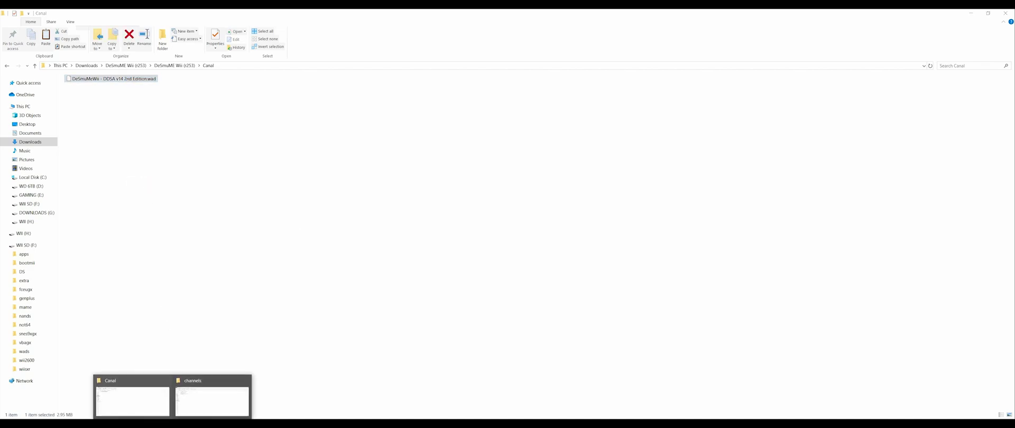
{"action": "left_click", "coordinate": [192, 405]}
{"action": "right_click", "coordinate": [106, 151]}
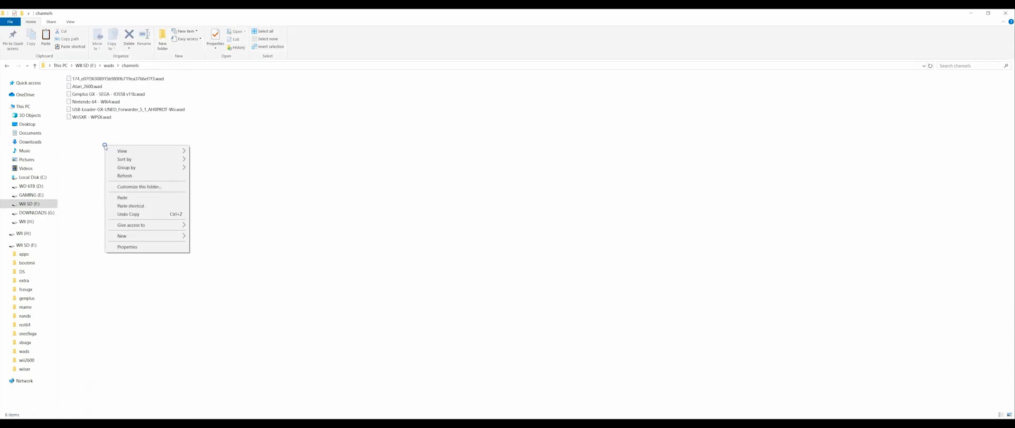
{"action": "left_click", "coordinate": [121, 198]}
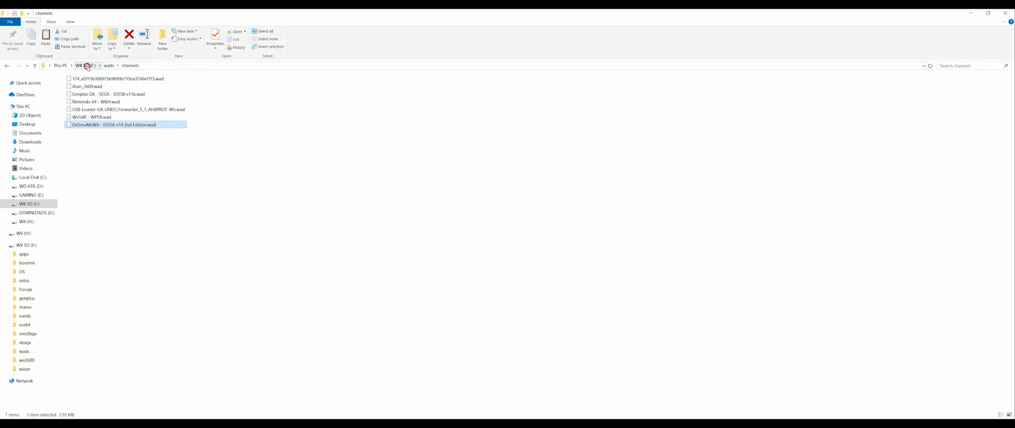
- Open the DS\ROMS folder on the WII SD (F:) card
{"action": "left_click", "coordinate": [86, 65]}
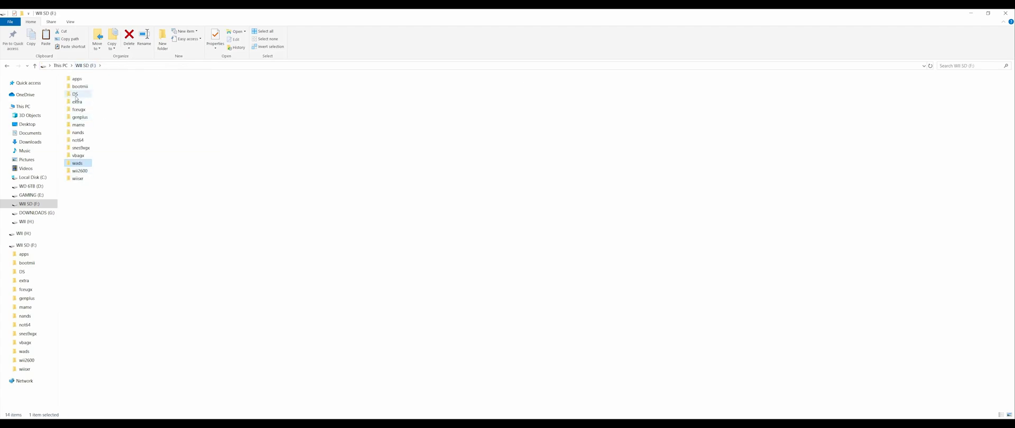
{"action": "double_click", "coordinate": [76, 94]}
{"action": "left_click", "coordinate": [79, 88]}
{"action": "double_click", "coordinate": [80, 87]}
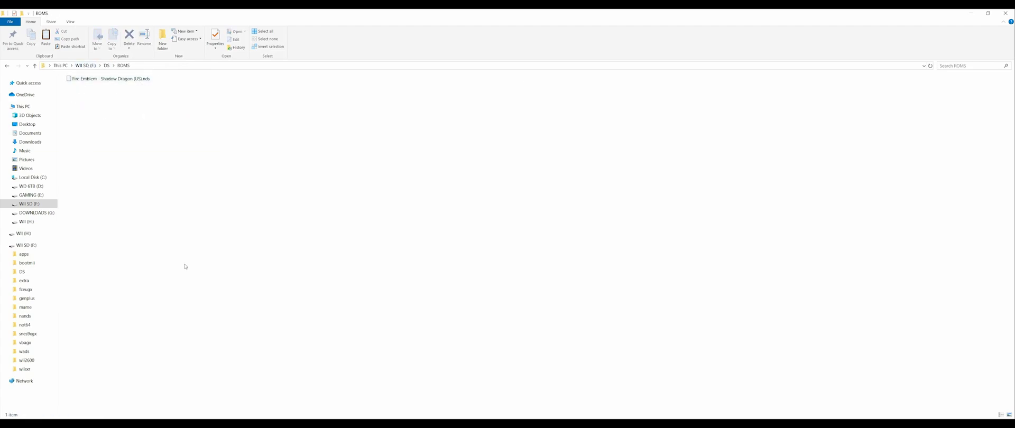
- Copy all the .nds games from Downloads\_Roms\NINTENDO DS into the DS\ROMS folder on the SD card
{"action": "left_click", "coordinate": [142, 399]}
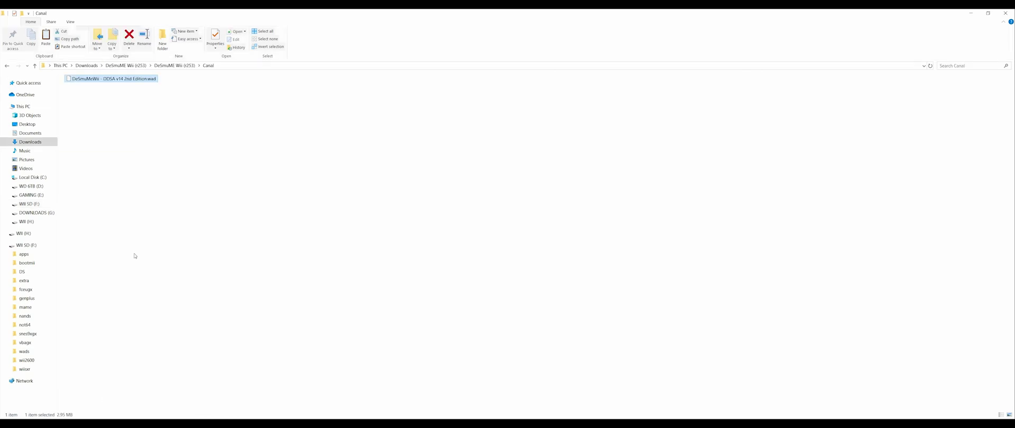
{"action": "left_click", "coordinate": [86, 66]}
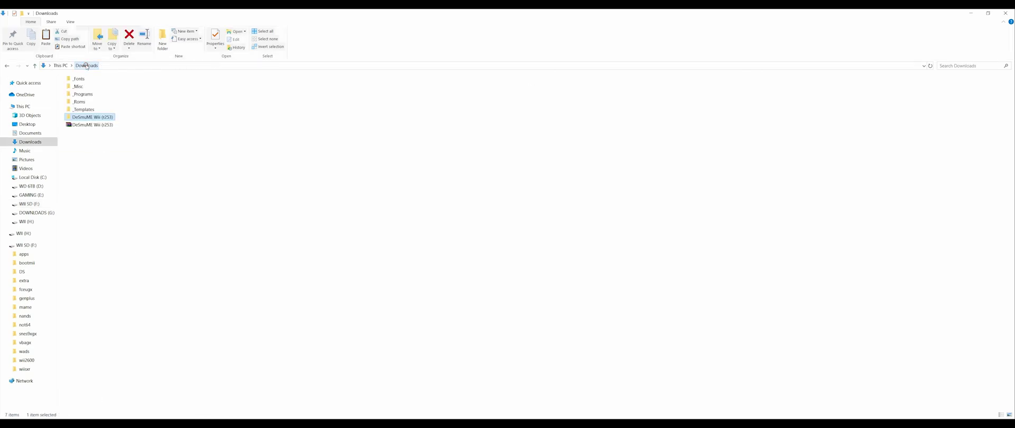
{"action": "double_click", "coordinate": [83, 102]}
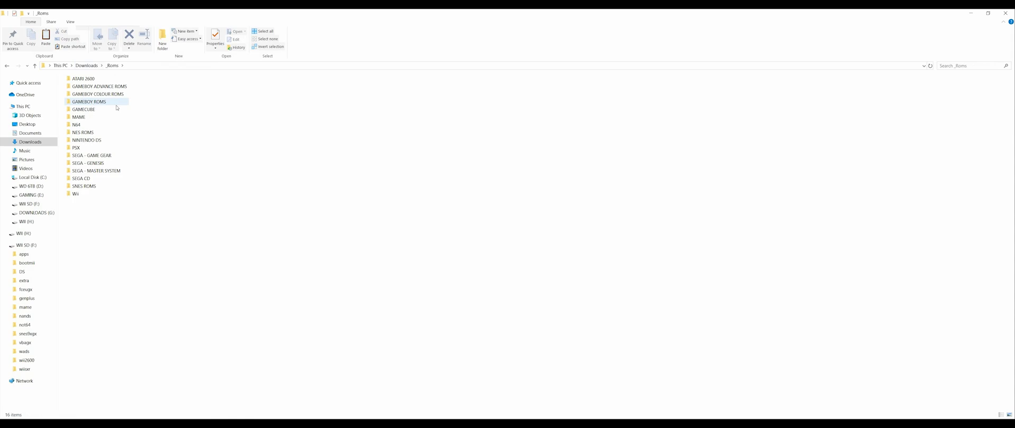
{"action": "double_click", "coordinate": [93, 141]}
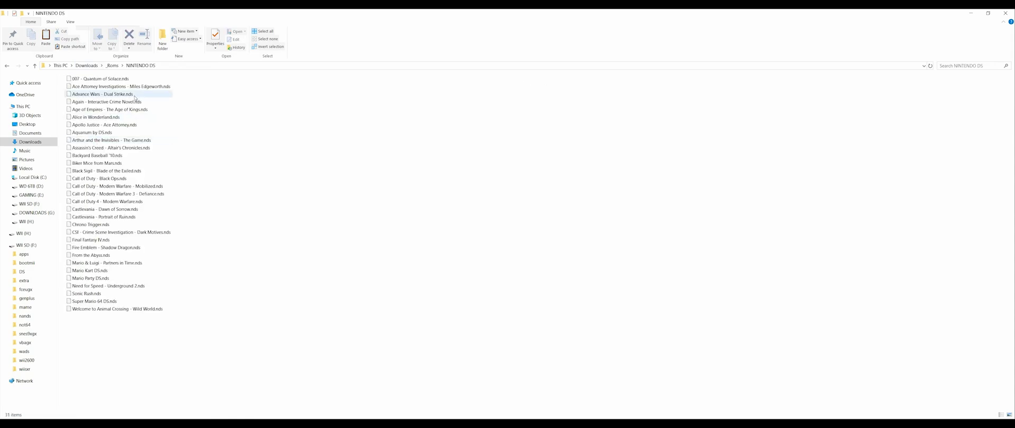
{"action": "left_click_drag", "start_coordinate": [150, 75], "coordinate": [88, 312]}
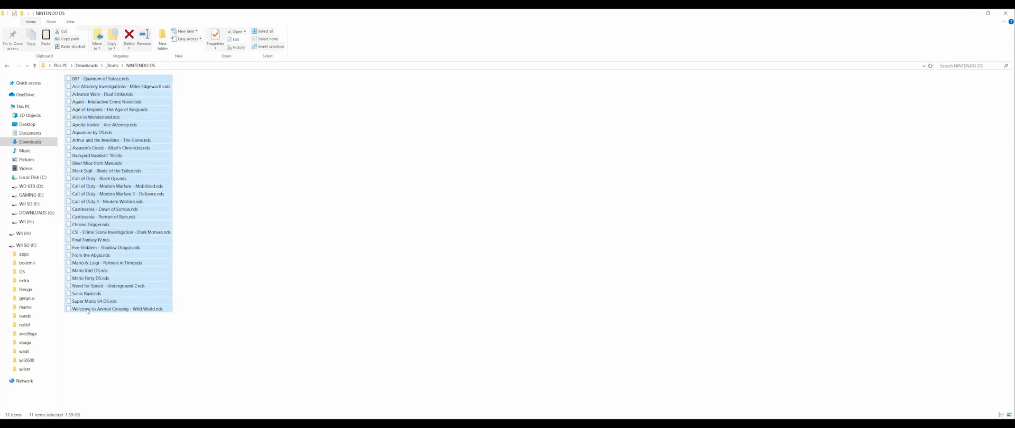
{"action": "right_click", "coordinate": [88, 312]}
{"action": "left_click", "coordinate": [117, 263]}
{"action": "mouse_move", "coordinate": [173, 424]}
{"action": "left_click", "coordinate": [221, 398]}
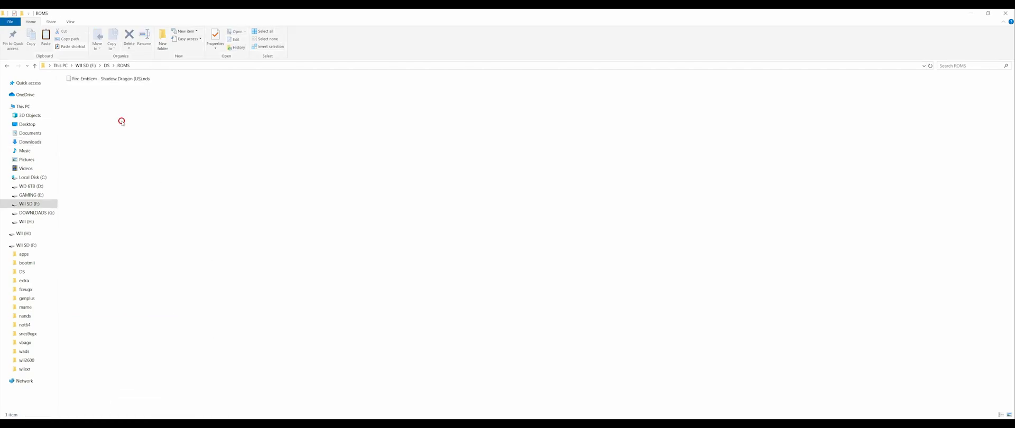
{"action": "right_click", "coordinate": [121, 121]}
{"action": "left_click", "coordinate": [139, 175]}
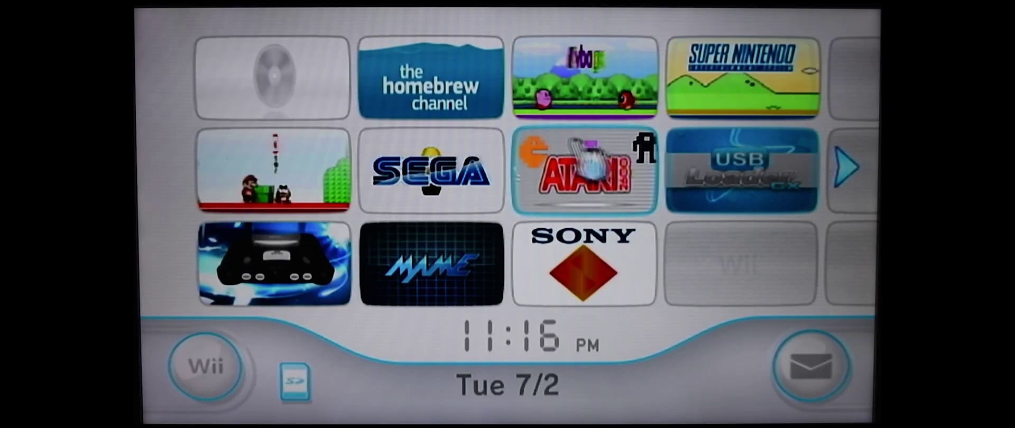
- Switch to the Wii and start the Homebrew Channel from the Wii Menu
{"action": "left_click", "coordinate": [430, 64]}
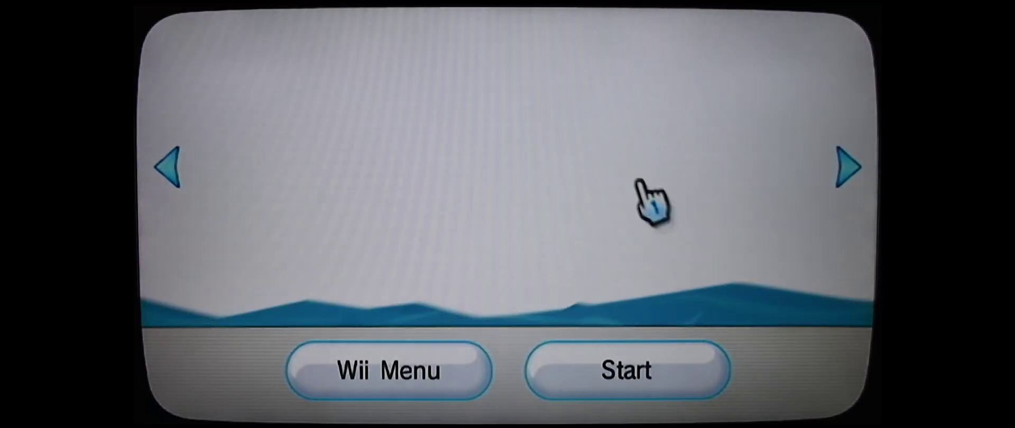
{"action": "left_click", "coordinate": [653, 380]}
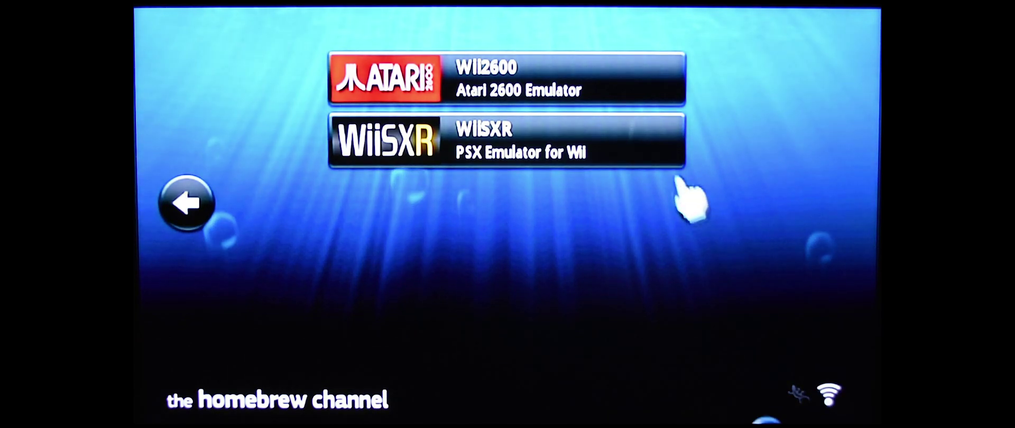
- Find Multi-Mod Manager 13.4 among the Homebrew Channel apps and load it
{"action": "left_click", "coordinate": [197, 215]}
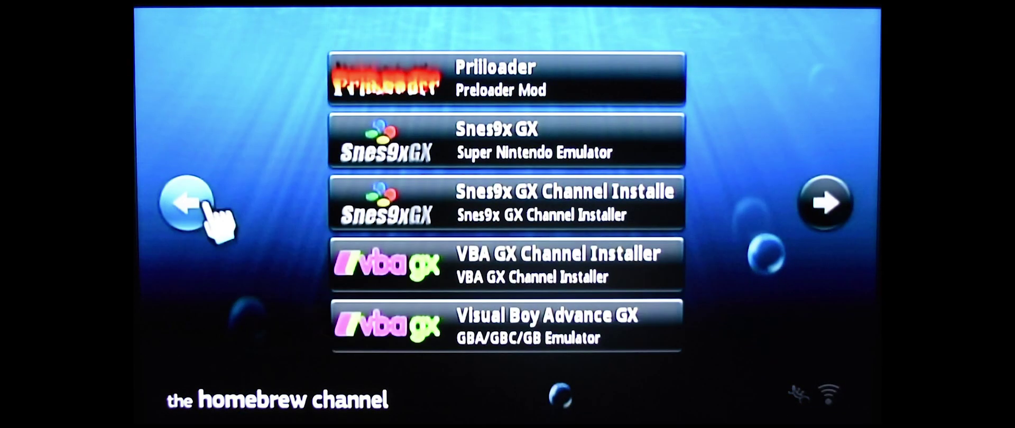
{"action": "left_click", "coordinate": [184, 212]}
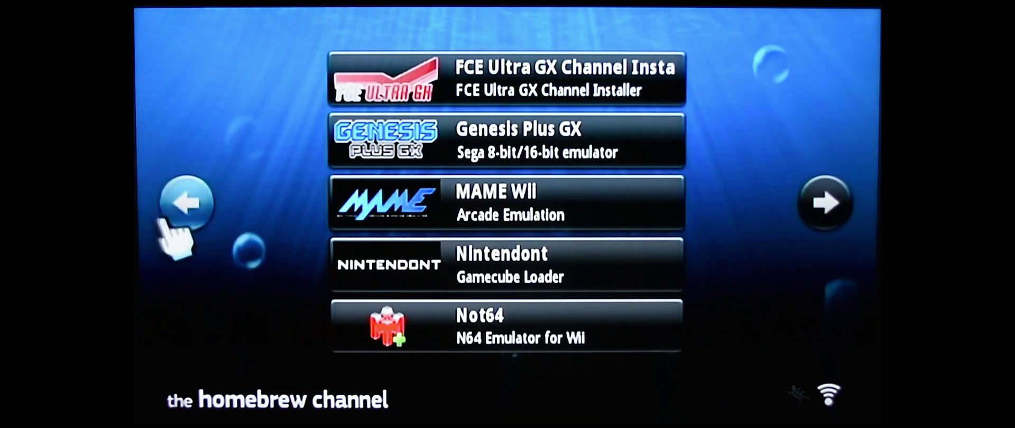
{"action": "left_click", "coordinate": [186, 225]}
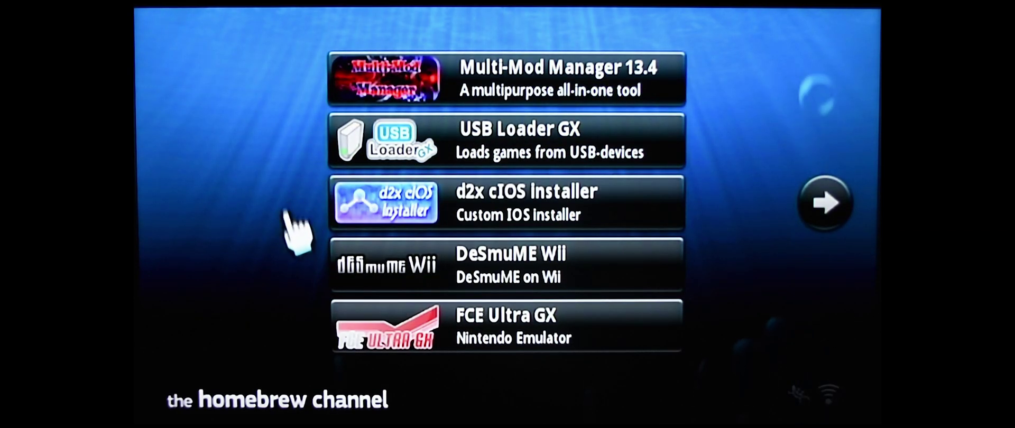
{"action": "left_click", "coordinate": [360, 63]}
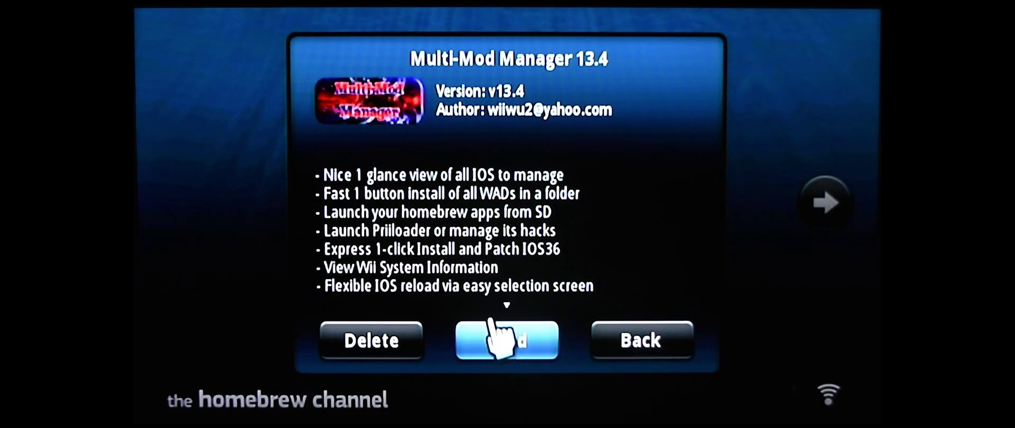
{"action": "left_click", "coordinate": [482, 338]}
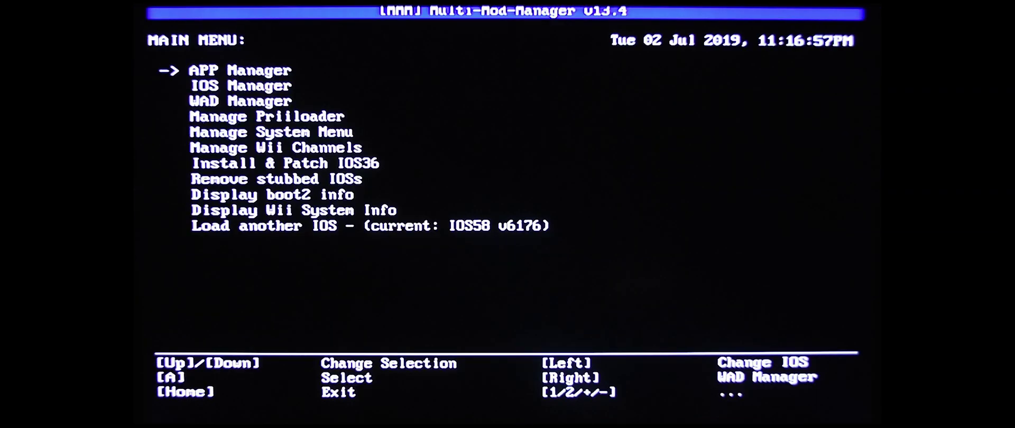
- Load IOS249 through the IOS Manager and return to the main menu
{"action": "key", "text": "Down"}
{"action": "key", "text": "Return"}
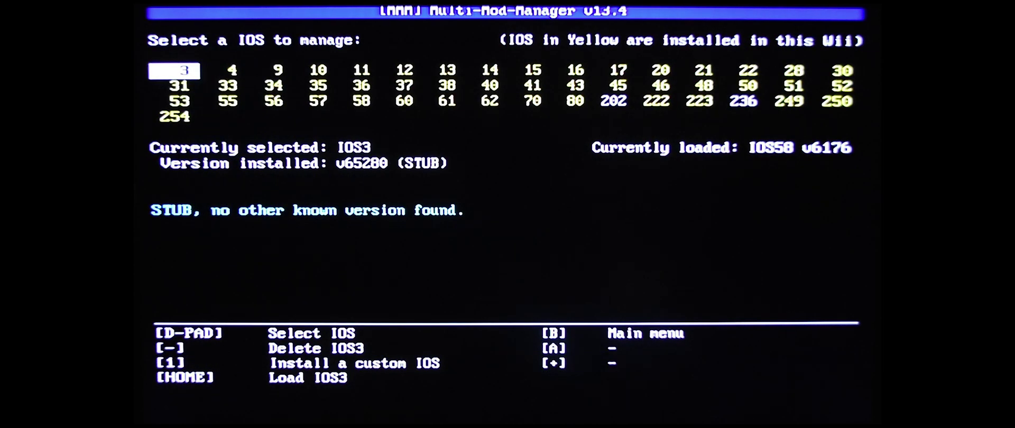
{"action": "key", "text": "Right"}
{"action": "key", "text": "Right"}
{"action": "key", "text": "Right"}
{"action": "key", "text": "Right"}
{"action": "key", "text": "Right"}
{"action": "key", "text": "Right"}
{"action": "key", "text": "Right"}
{"action": "key", "text": "Right"}
{"action": "key", "text": "Right"}
{"action": "key", "text": "Right"}
{"action": "key", "text": "Right"}
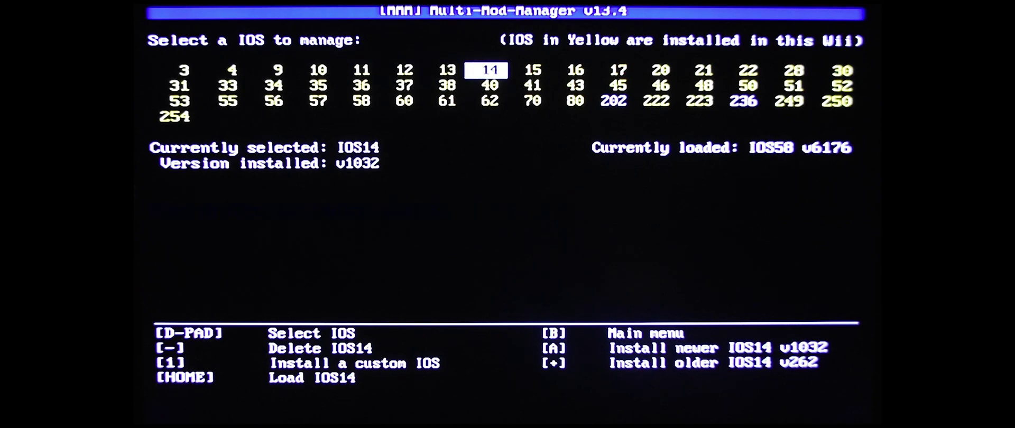
{"action": "key", "text": "Right"}
{"action": "key", "text": "Right"}
{"action": "key", "text": "Down"}
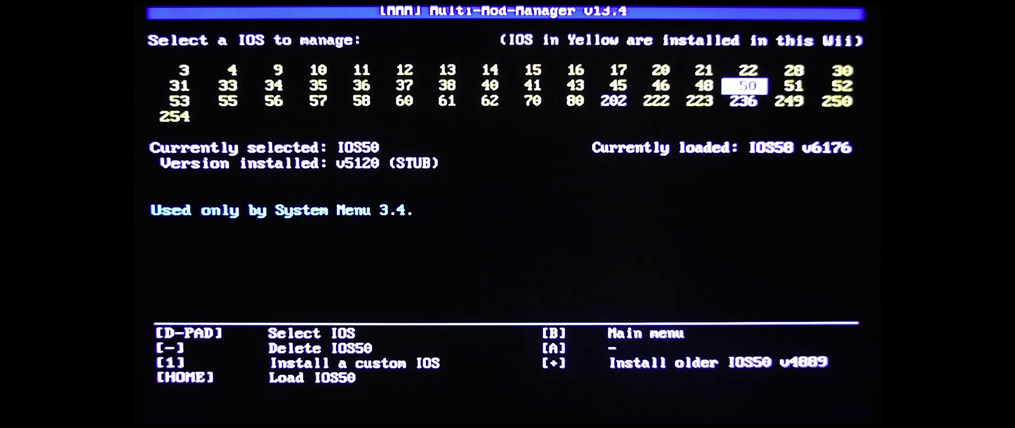
{"action": "key", "text": "Right"}
{"action": "key", "text": "Down"}
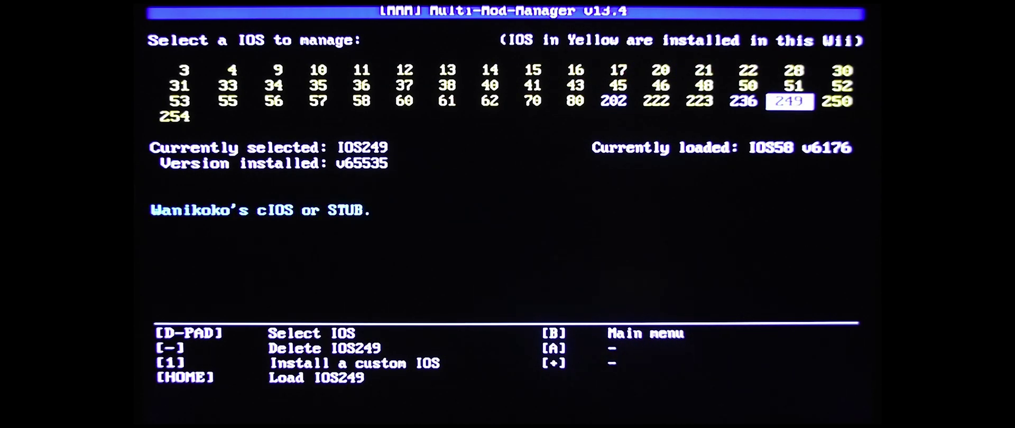
{"action": "key", "text": "Home"}
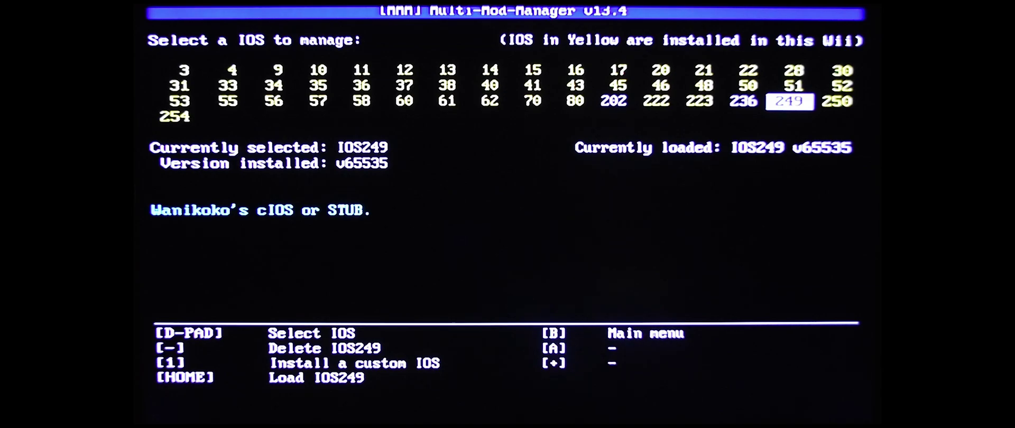
{"action": "key", "text": "b"}
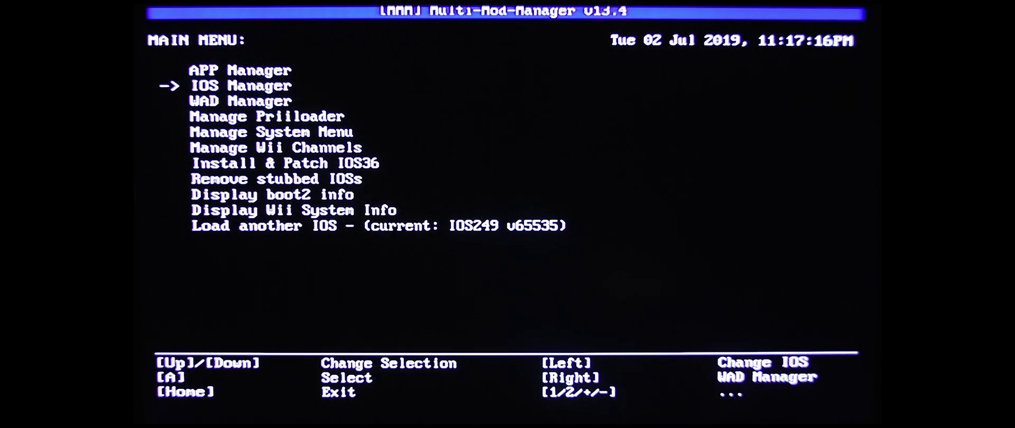
- Open the WADS/CHANNELS folder on the SD card in the WAD Manager
{"action": "key", "text": "Down"}
{"action": "key", "text": "a"}
{"action": "key", "text": "Down"}
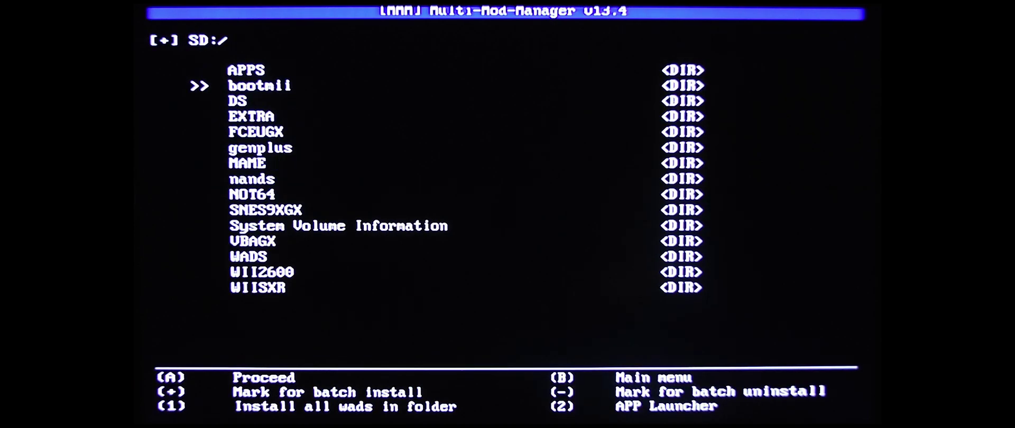
{"action": "key", "text": "Down"}
{"action": "key", "text": "Down"}
{"action": "key", "text": "Down"}
{"action": "key", "text": "Down"}
{"action": "key", "text": "Down"}
{"action": "key", "text": "Down"}
{"action": "key", "text": "Down"}
{"action": "key", "text": "Down"}
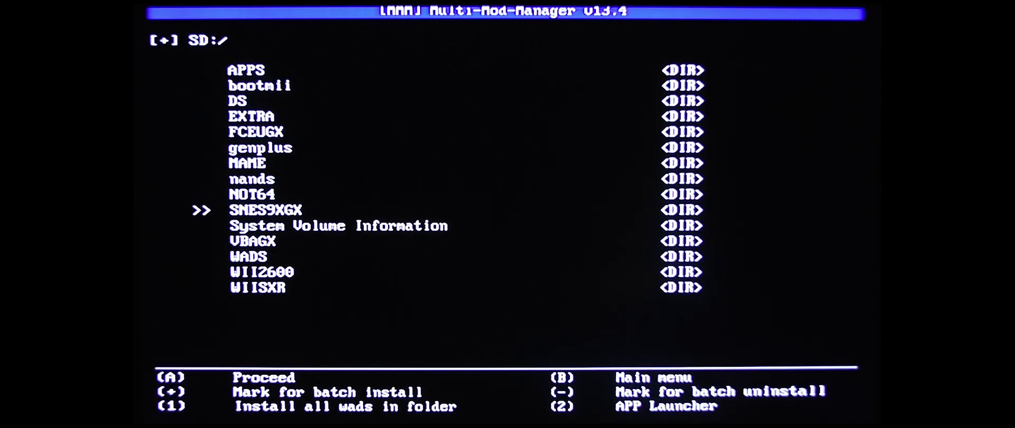
{"action": "key", "text": "Down"}
{"action": "key", "text": "Down"}
{"action": "key", "text": "Down"}
{"action": "key", "text": "a"}
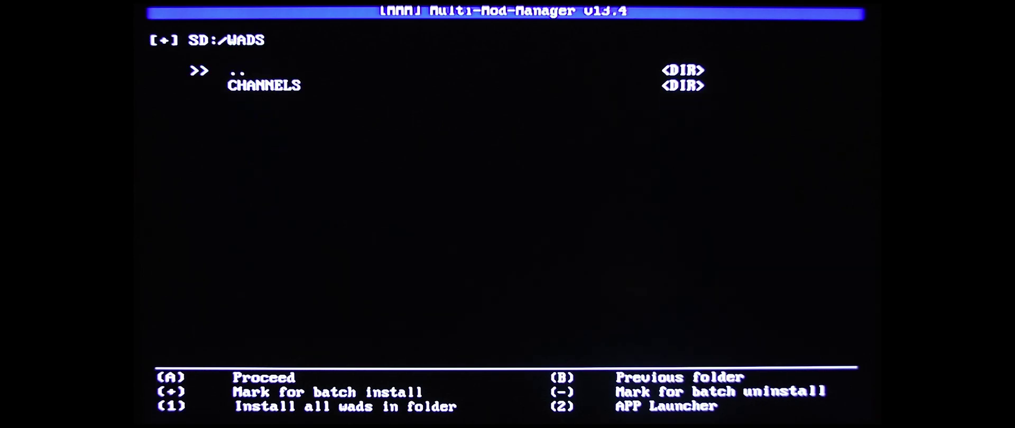
{"action": "key", "text": "Return"}
{"action": "key", "text": "Down"}
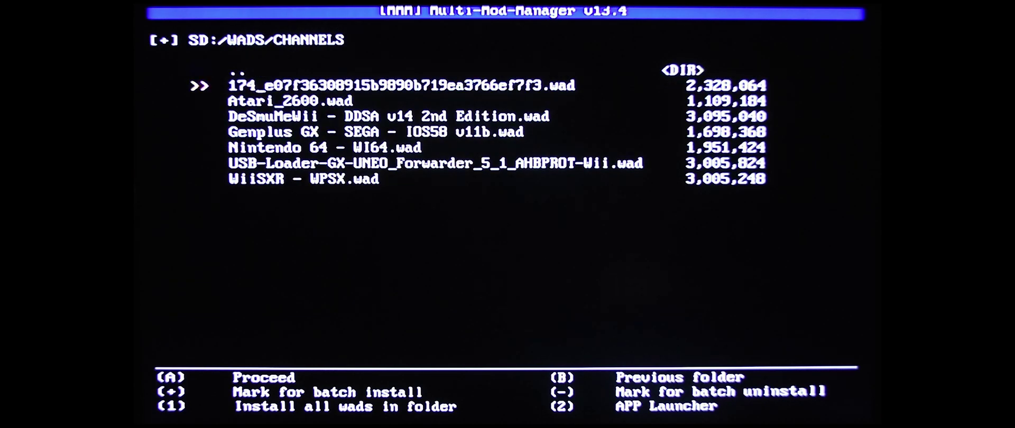
- Install DeSmuMeWii - DDSA v14 2nd Edition.wad from the CHANNELS folder
{"action": "key", "text": "Down"}
{"action": "key", "text": "Down"}
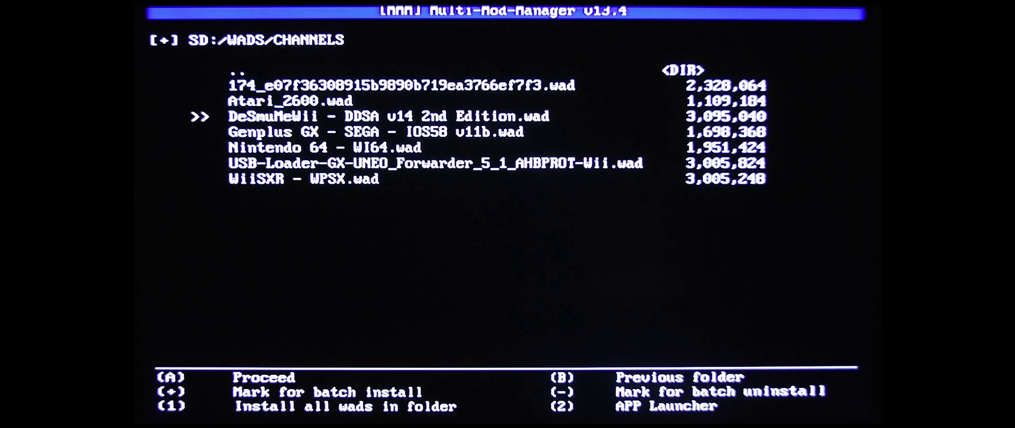
{"action": "key", "text": "Return"}
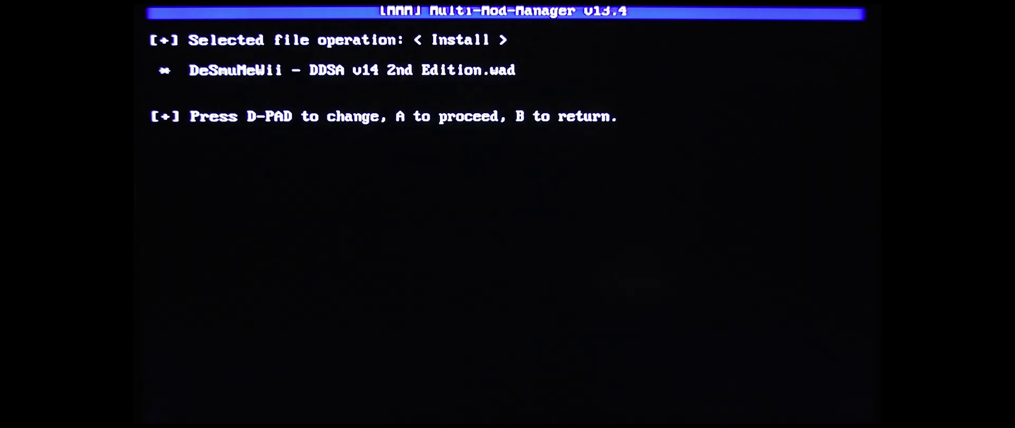
{"action": "key", "text": "Return"}
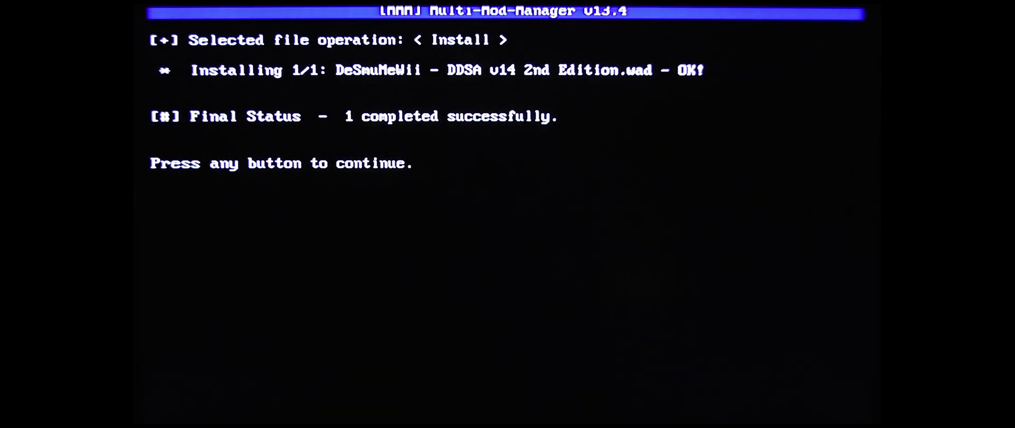
{"action": "key", "text": "Return"}
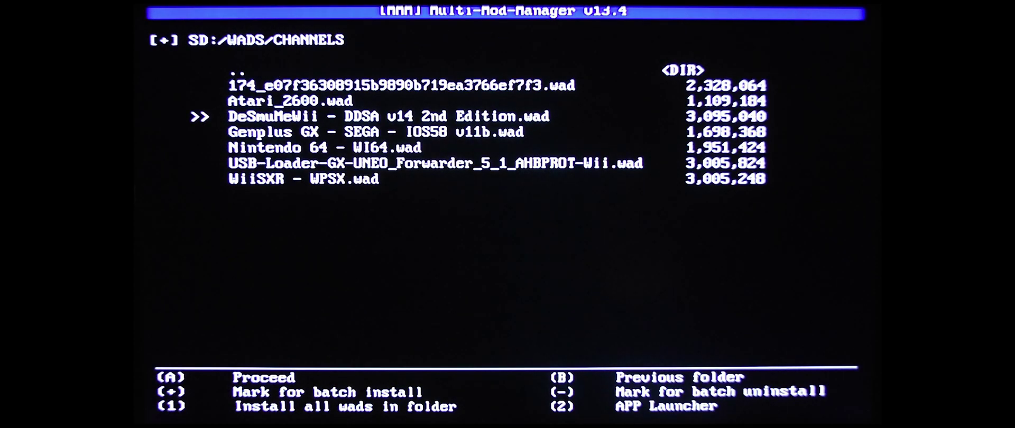
- Leave Multi-Mod Manager and exit the Homebrew Channel to the Wii System Menu
{"action": "key", "text": "BackSpace"}
{"action": "key", "text": "BackSpace"}
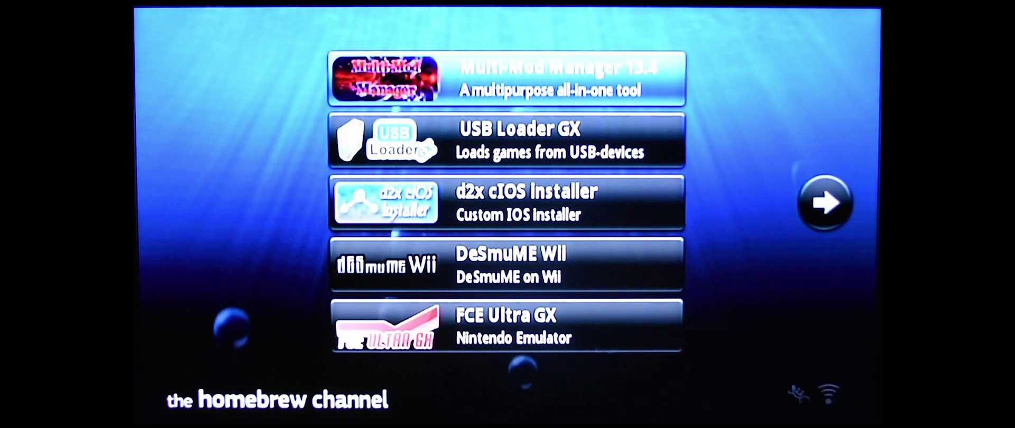
{"action": "key", "text": "Home"}
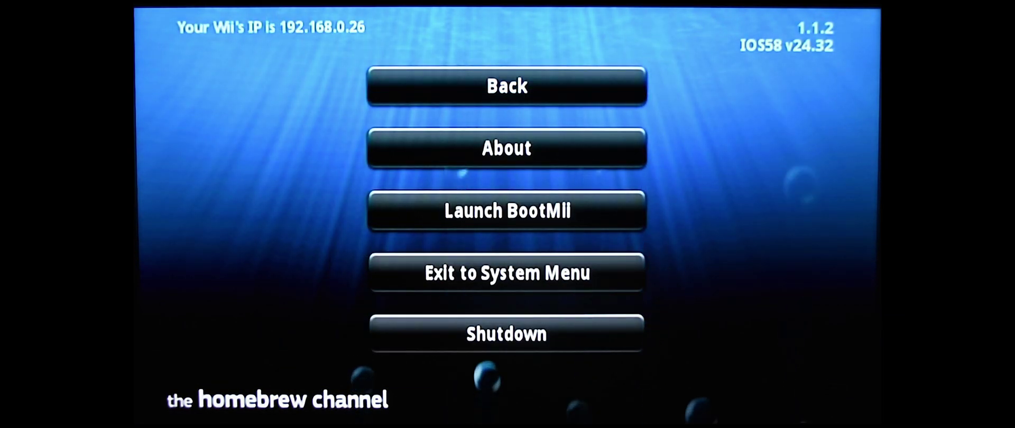
{"action": "key", "text": "Down"}
{"action": "key", "text": "Down"}
{"action": "key", "text": "Down"}
{"action": "key", "text": "Down"}
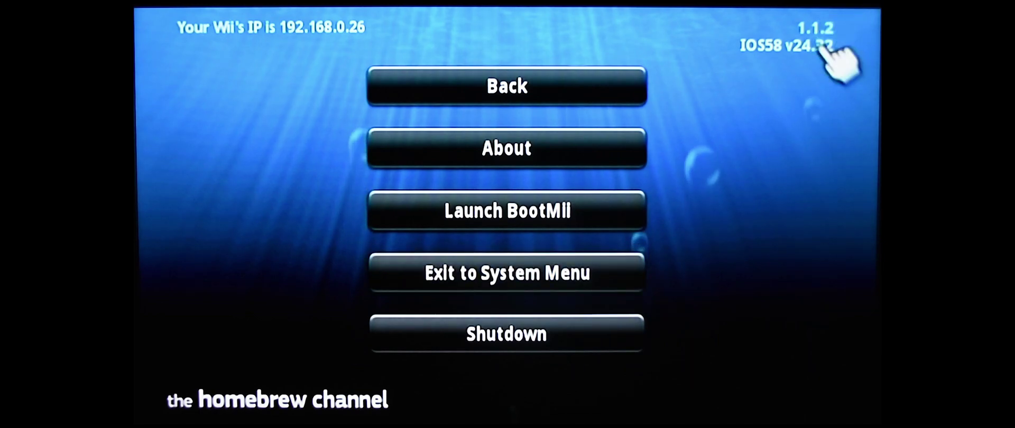
{"action": "left_click", "coordinate": [473, 252]}
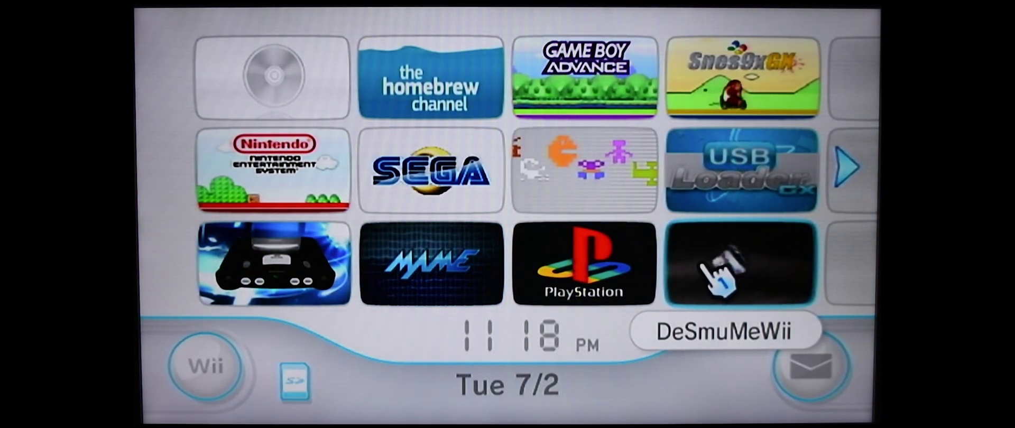
- Start the DeSmuMeWii channel and open its ROM list with SD as device and the Soft renderer
{"action": "left_click", "coordinate": [714, 276]}
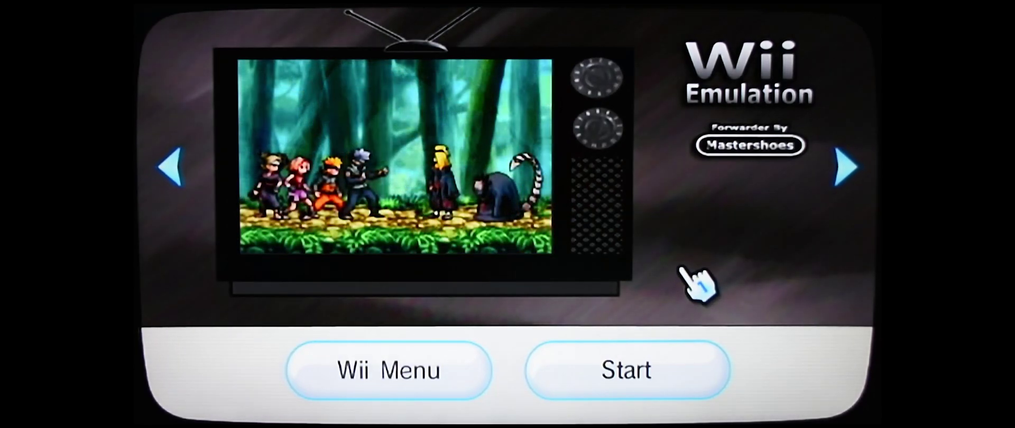
{"action": "left_click", "coordinate": [643, 368]}
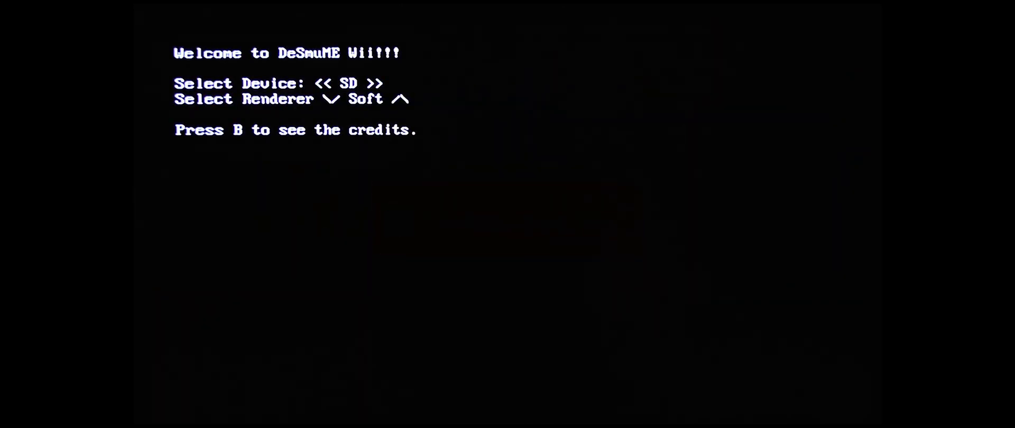
{"action": "key", "text": "Return"}
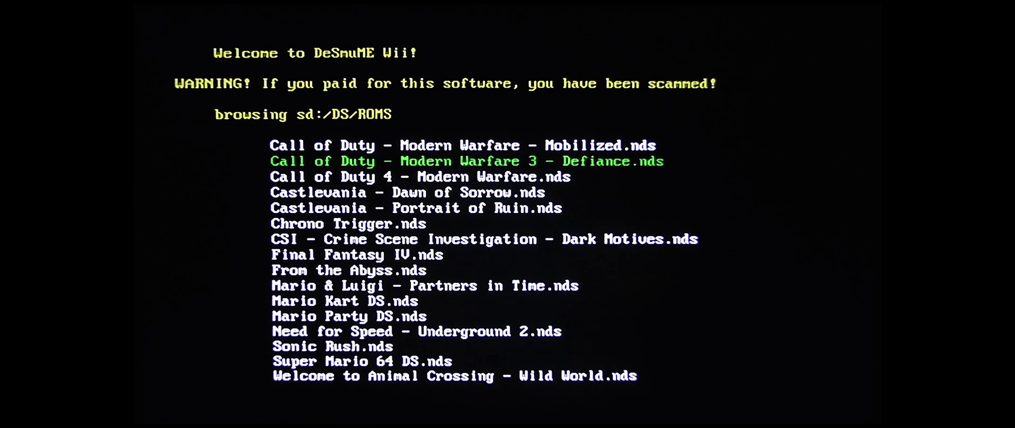
- Move the selection to Mario Party DS.nds in the sd:/DS/ROMS game list
{"action": "key", "text": "Down"}
{"action": "key", "text": "Down"}
{"action": "key", "text": "Down"}
{"action": "key", "text": "Down"}
{"action": "key", "text": "Down"}
{"action": "key", "text": "Down"}
{"action": "key", "text": "Down"}
{"action": "key", "text": "Down"}
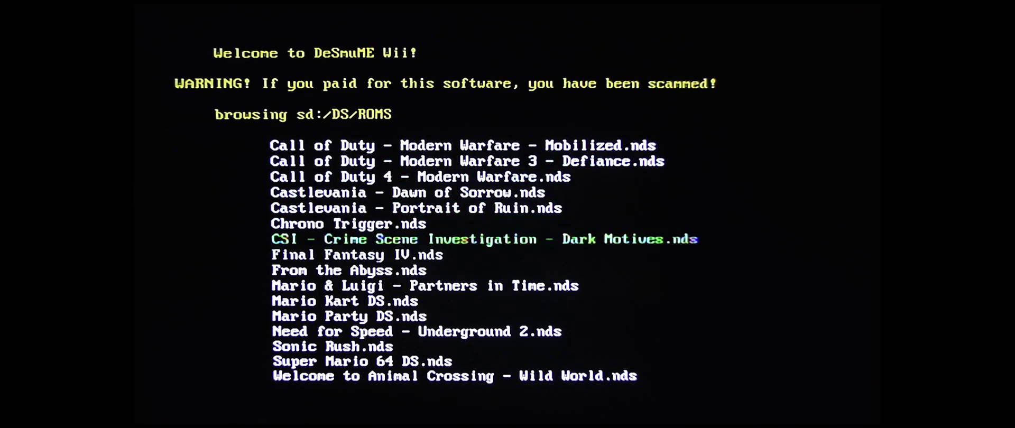
{"action": "key", "text": "Down"}
{"action": "key", "text": "Down"}
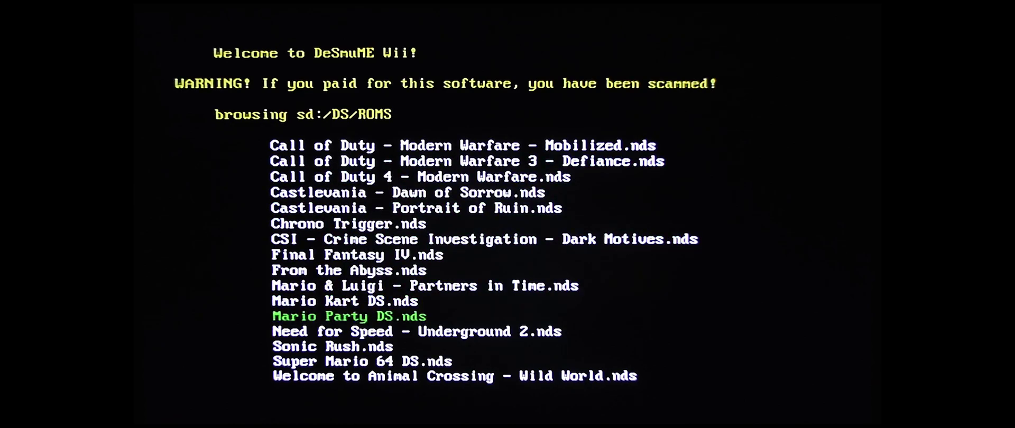